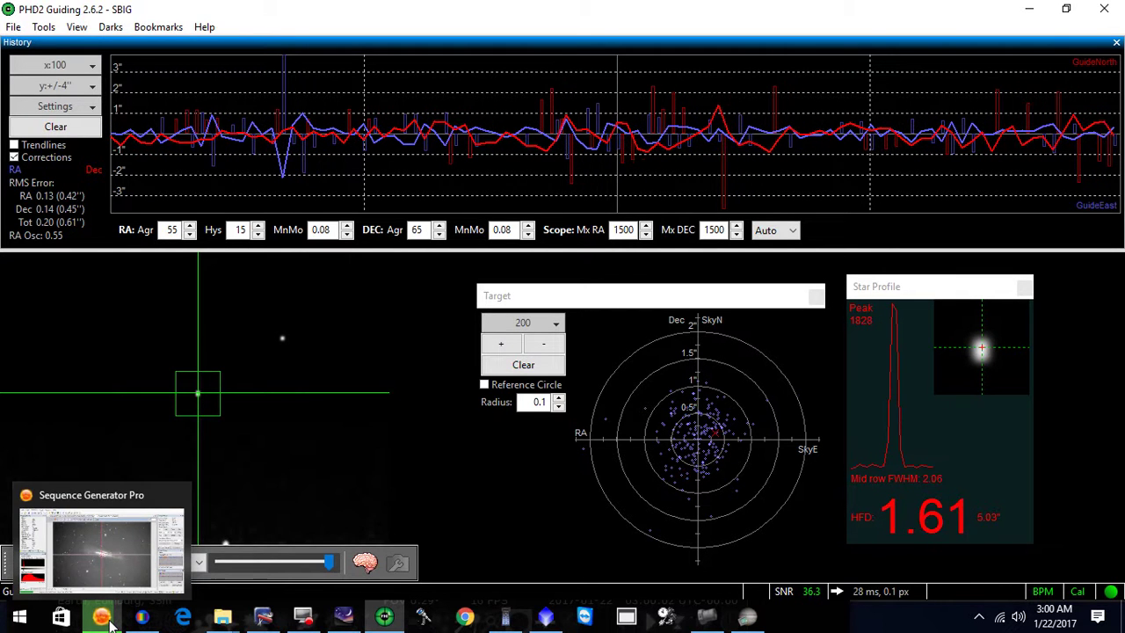
In Sequence Generator Pro, scroll around the 022341 NGC3628 frame at 200% to inspect its stars.
left_click(109, 621)
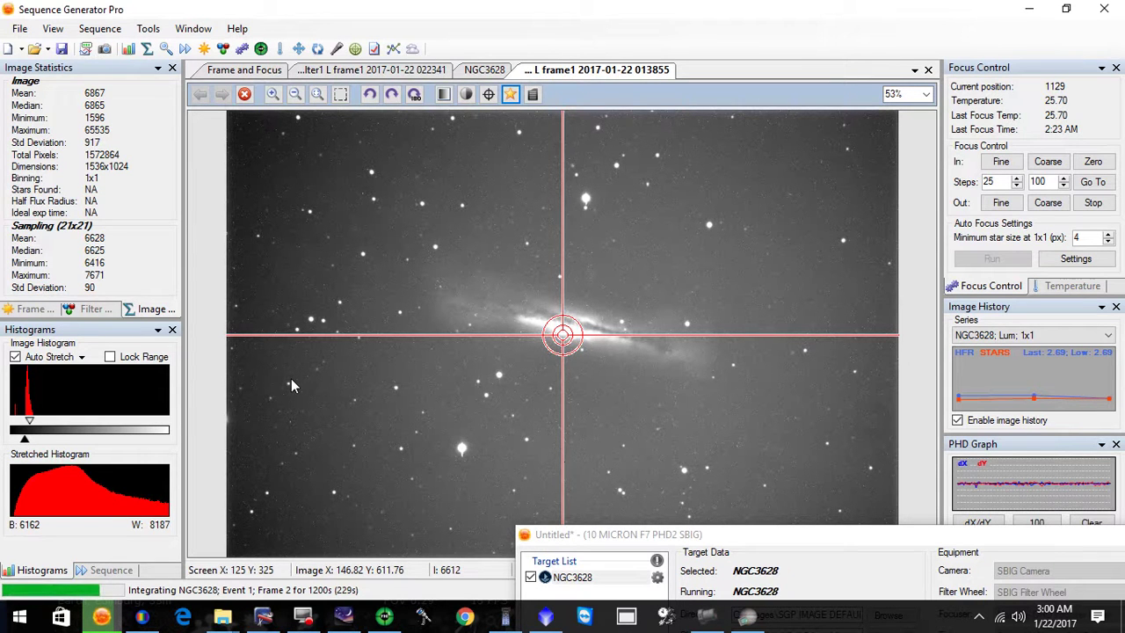
left_click(381, 70)
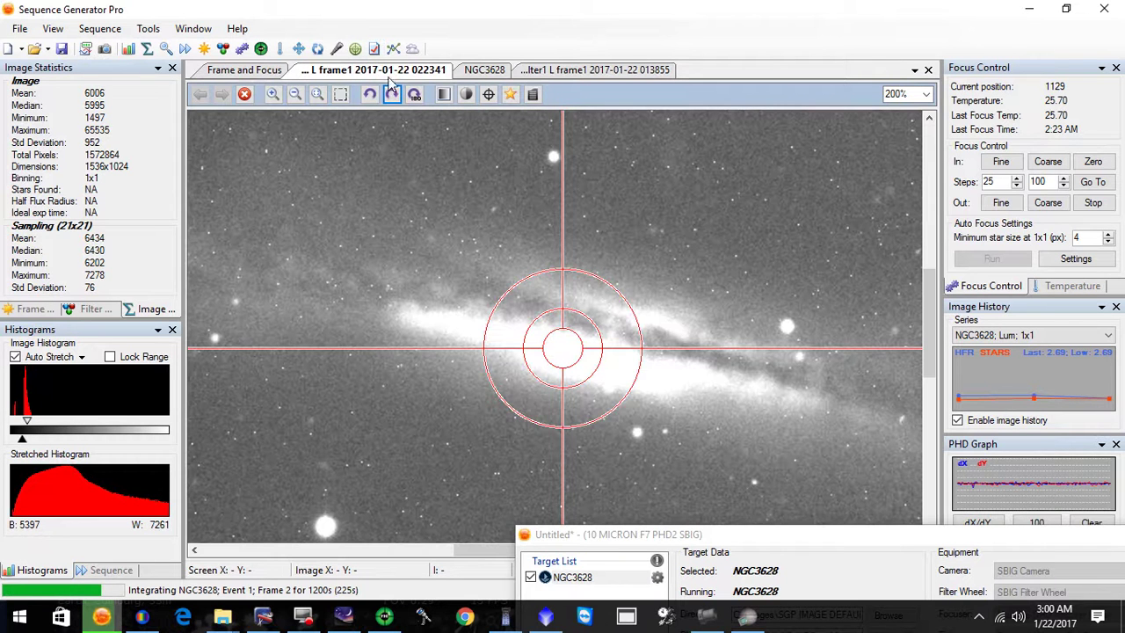
left_click_drag(926, 318, 917, 394)
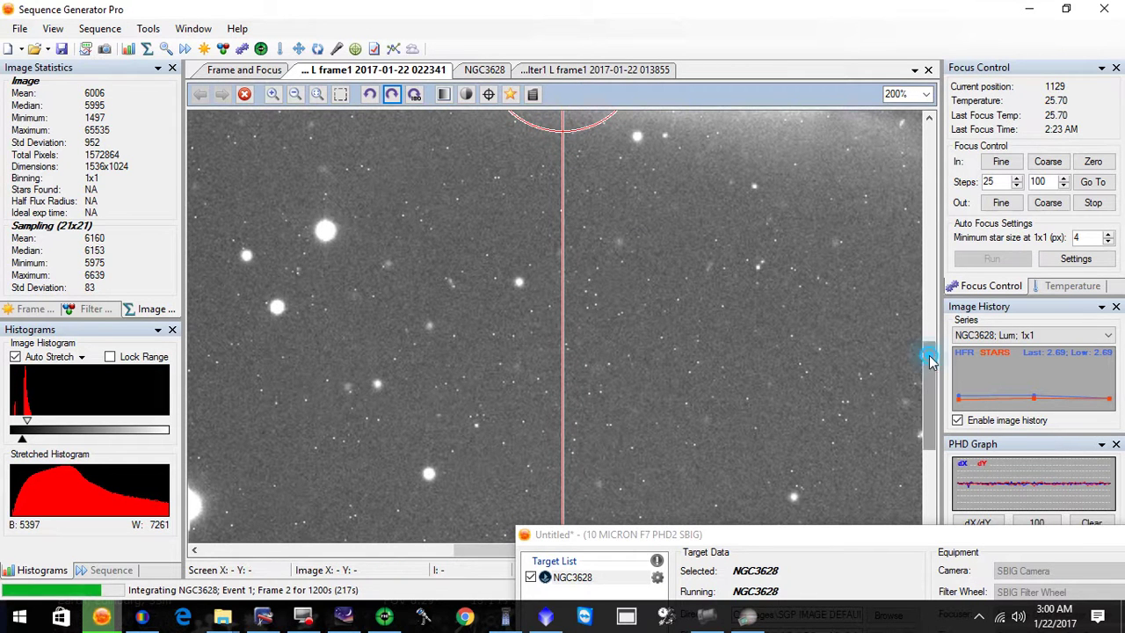
mouse_move(923, 404)
left_mouse_down()
mouse_move(905, 277)
mouse_move(867, 175)
left_mouse_up()
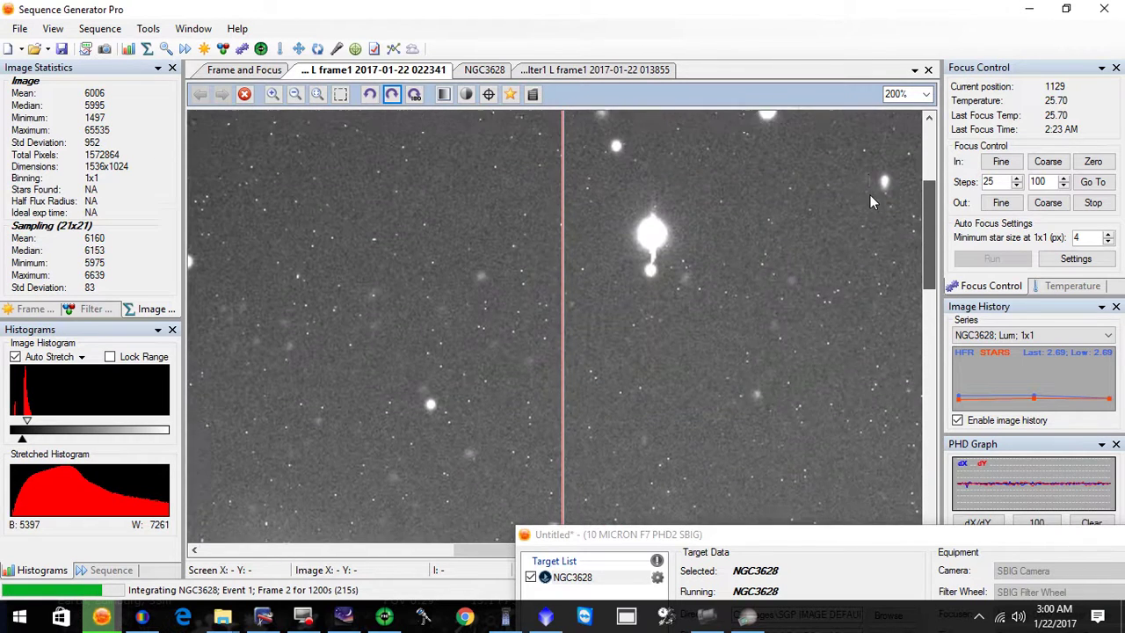
left_click_drag(868, 169, 843, 319)
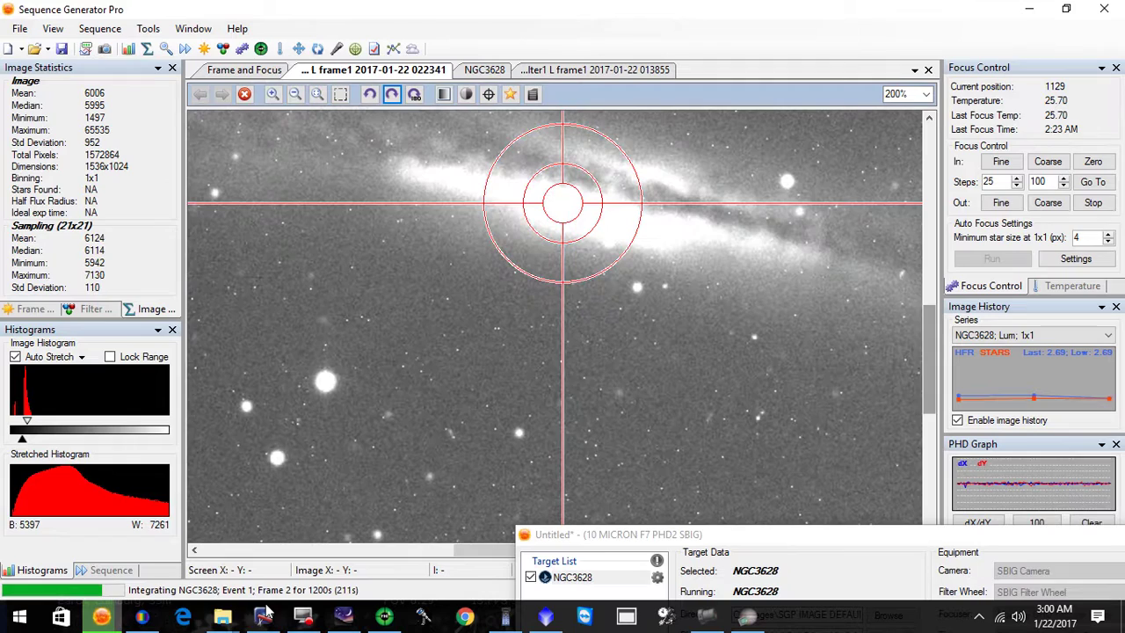
In MaxIm DL, move the Information window aside, zoom to 198%, and pan across to check star FWHM.
left_click(141, 618)
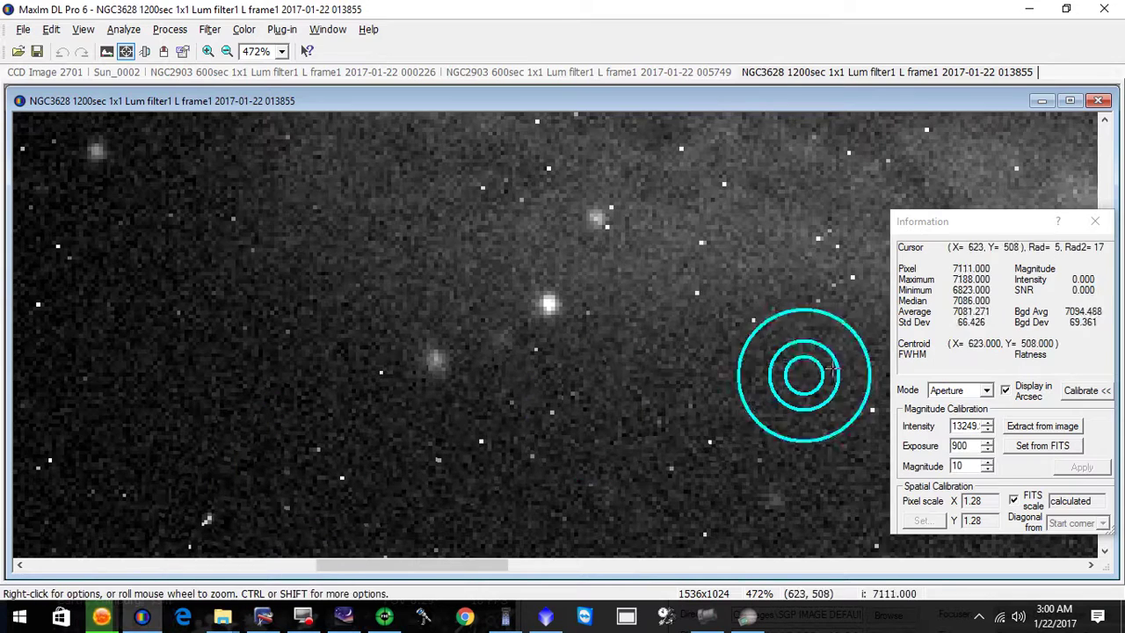
left_click_drag(1043, 226, 955, 245)
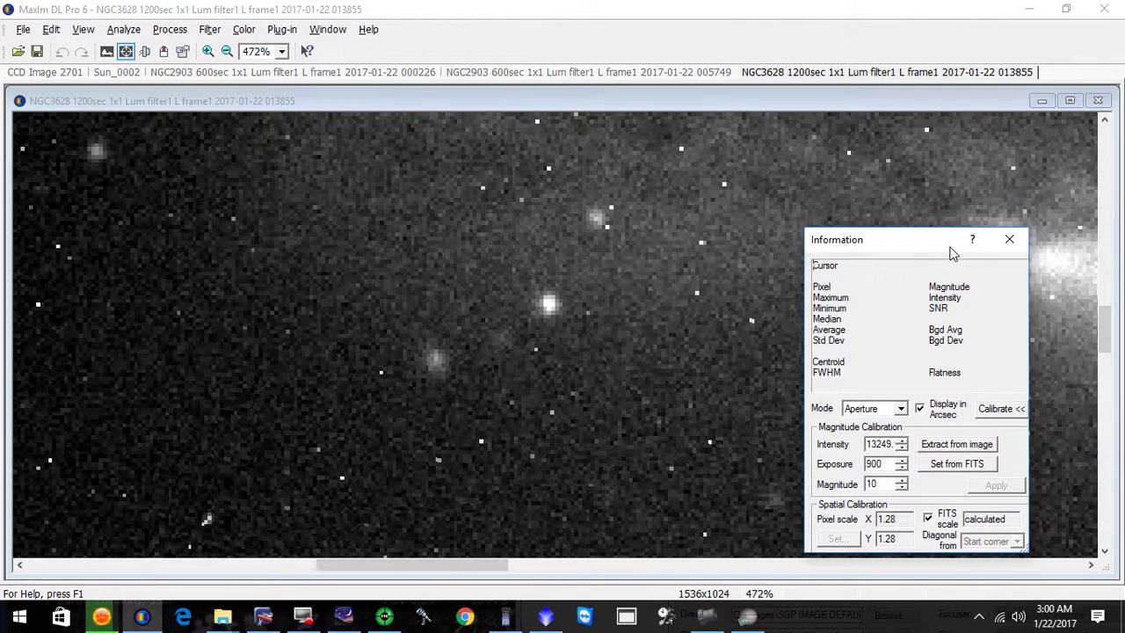
scroll(1078, 280, "up", 5)
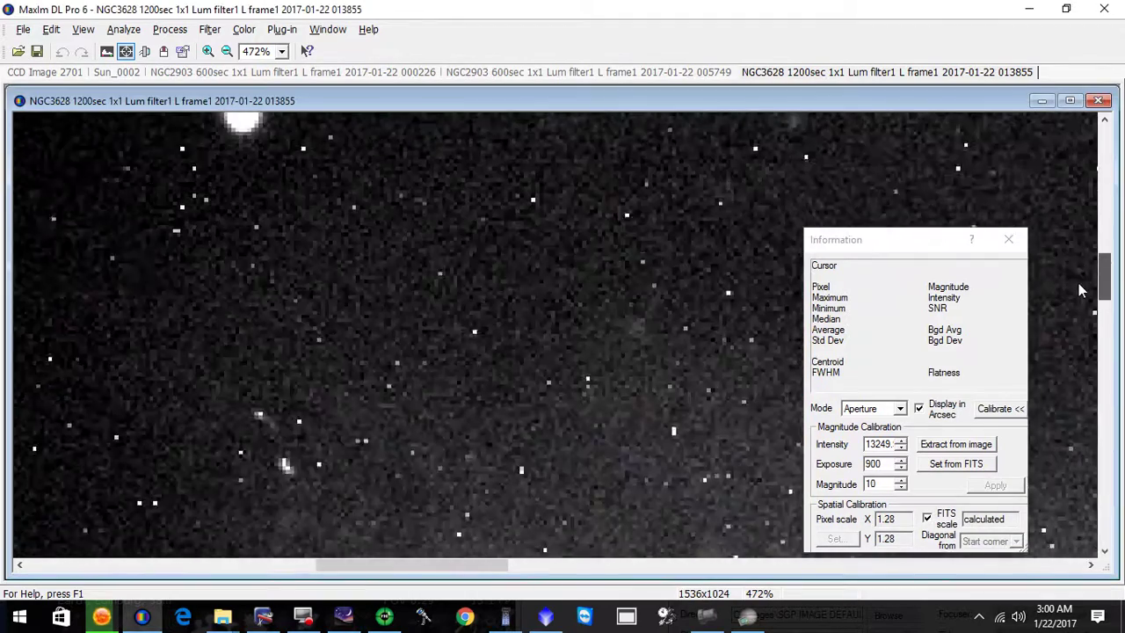
scroll(1078, 279, "up", 5)
scroll(1069, 280, "up", 2)
scroll(1061, 308, "down", 10)
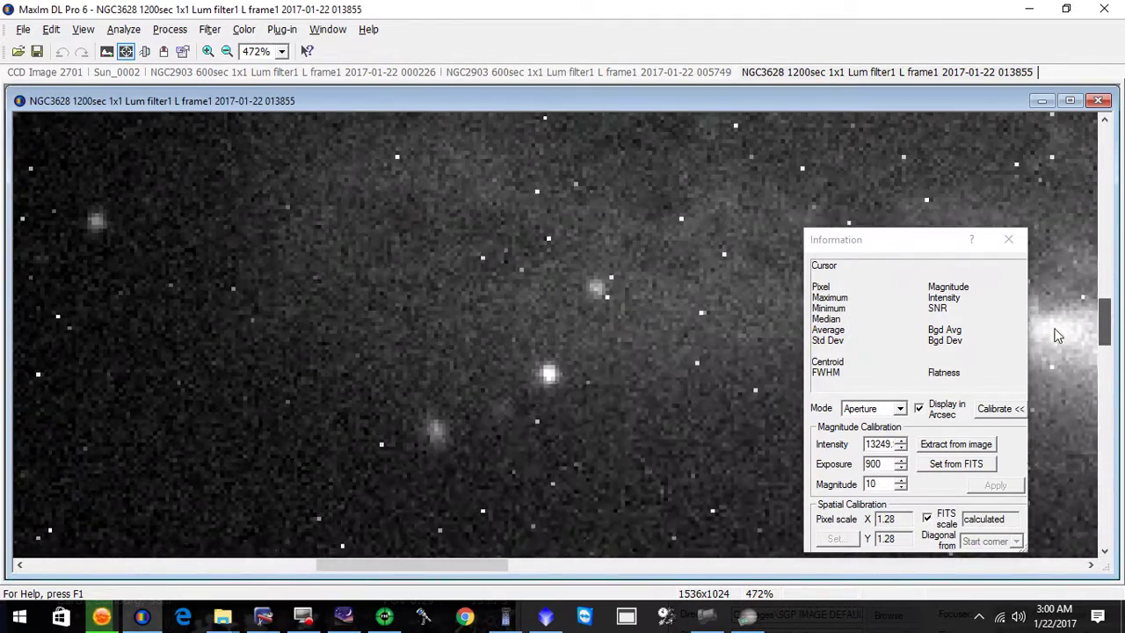
scroll(715, 372, "down", 3)
scroll(716, 371, "down", 2)
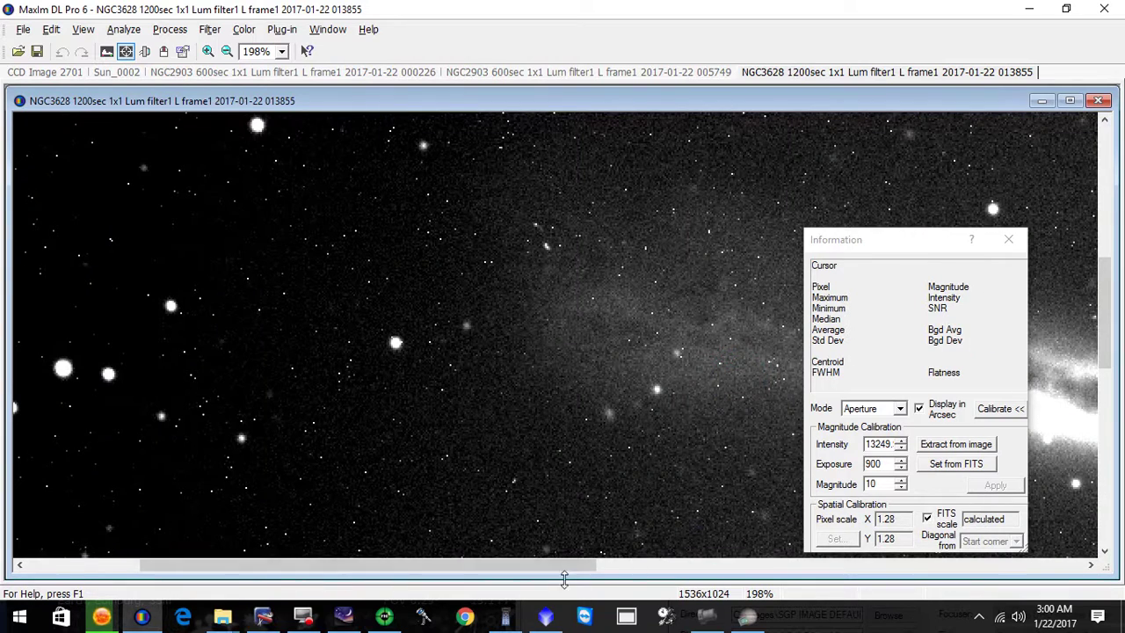
left_click_drag(566, 576, 676, 584)
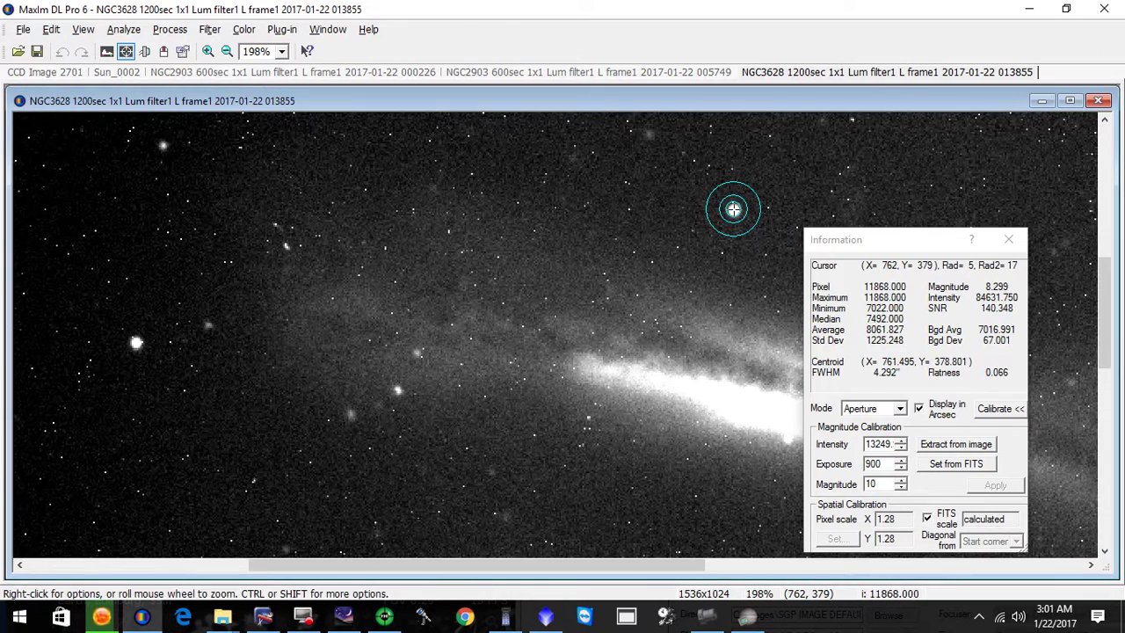
left_click_drag(1105, 279, 1105, 359)
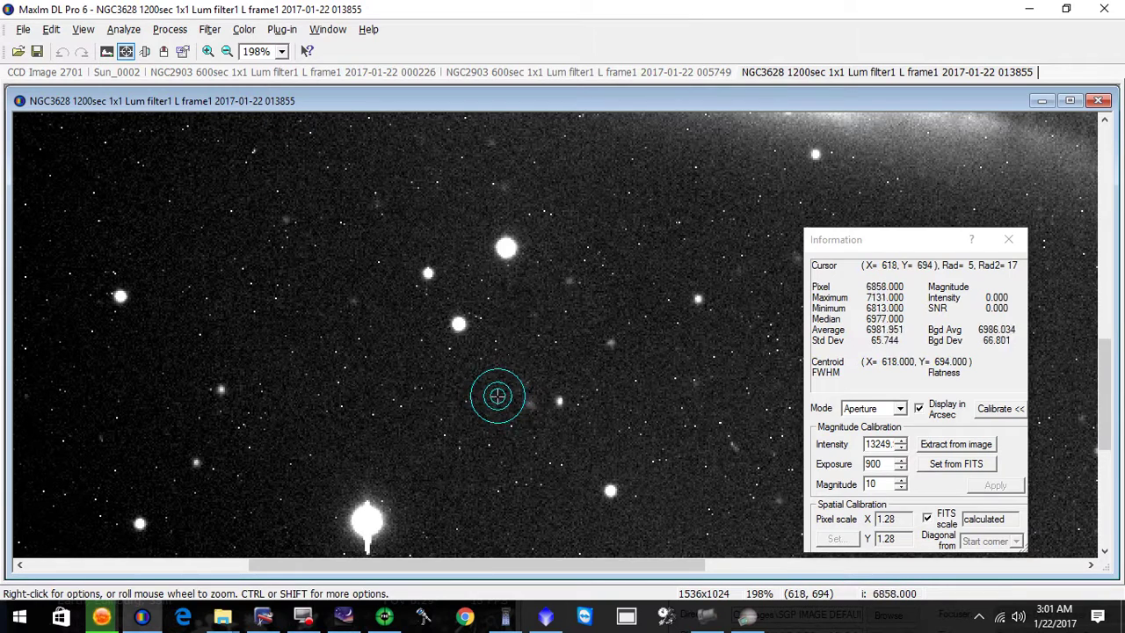
Back in Sequence Generator Pro, page through the frame's star field away from and back toward the galaxy.
left_click(105, 616)
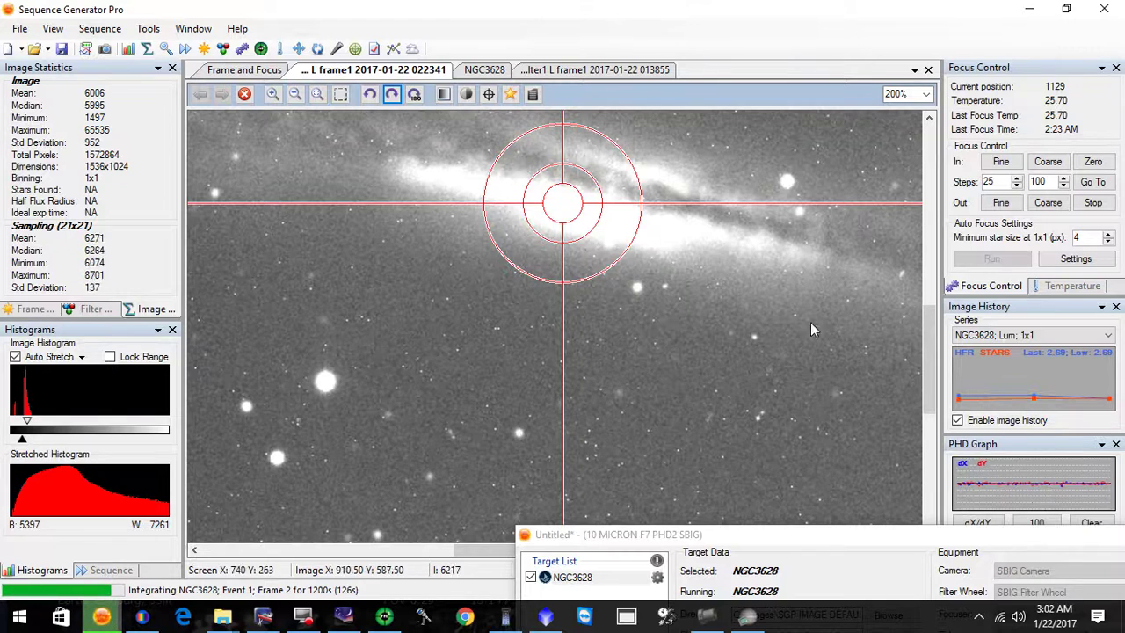
left_click(927, 274)
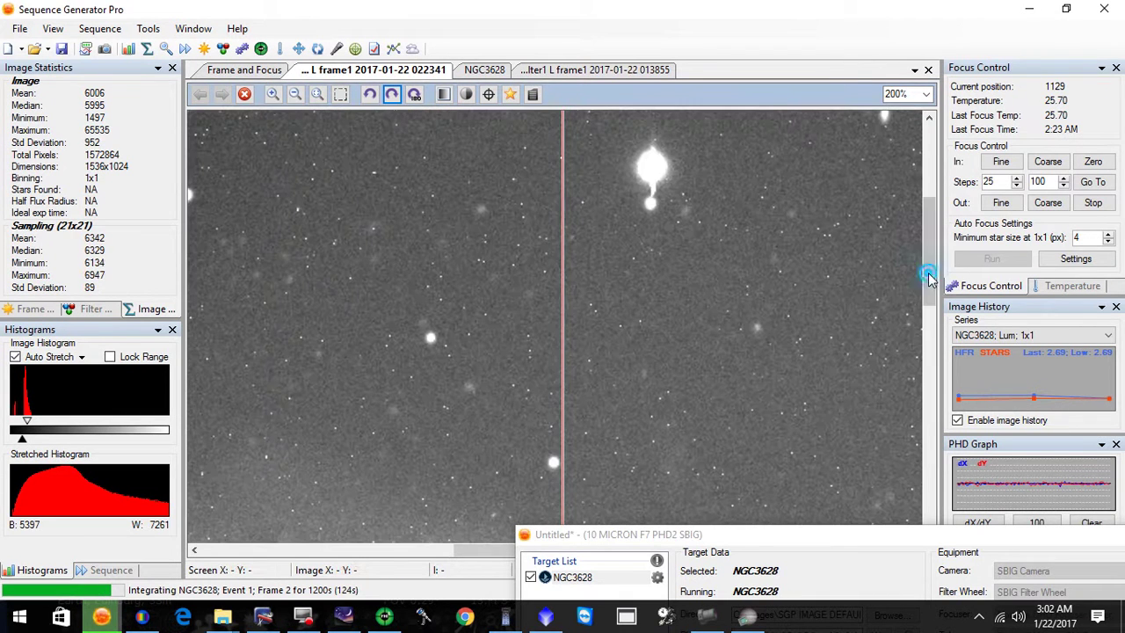
left_click_drag(925, 269, 929, 193)
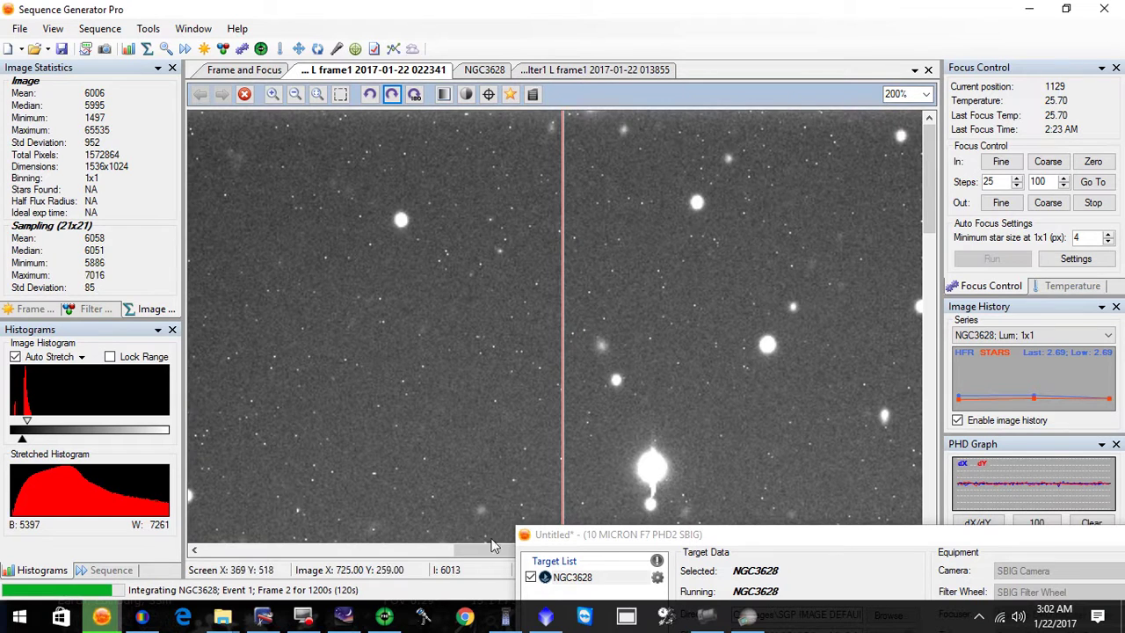
left_click(934, 255)
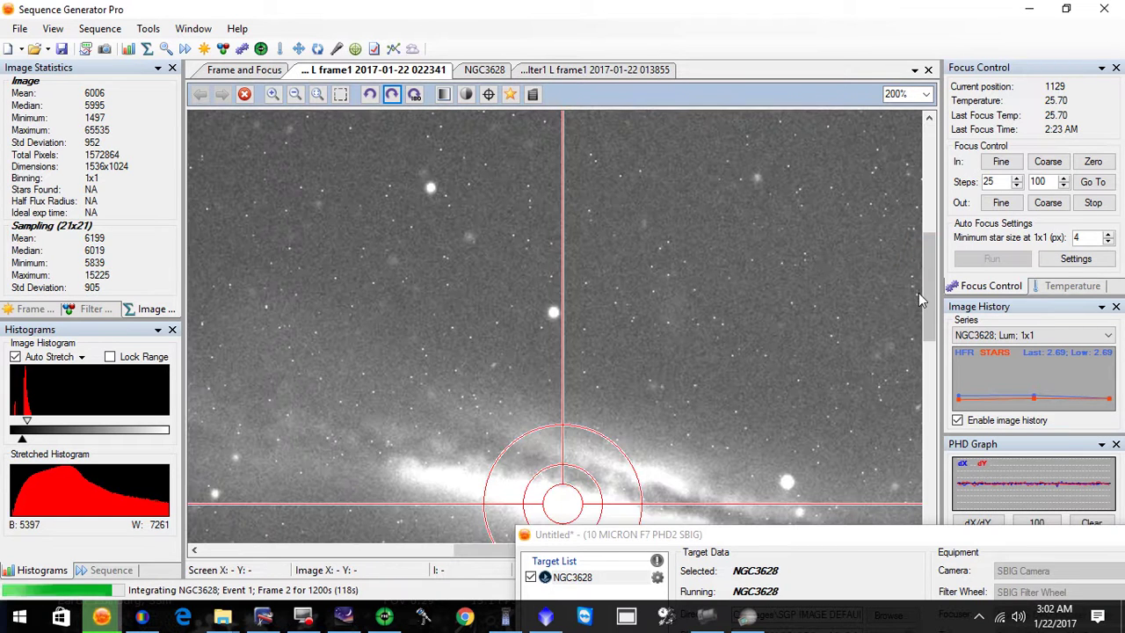
left_click_drag(923, 283, 905, 397)
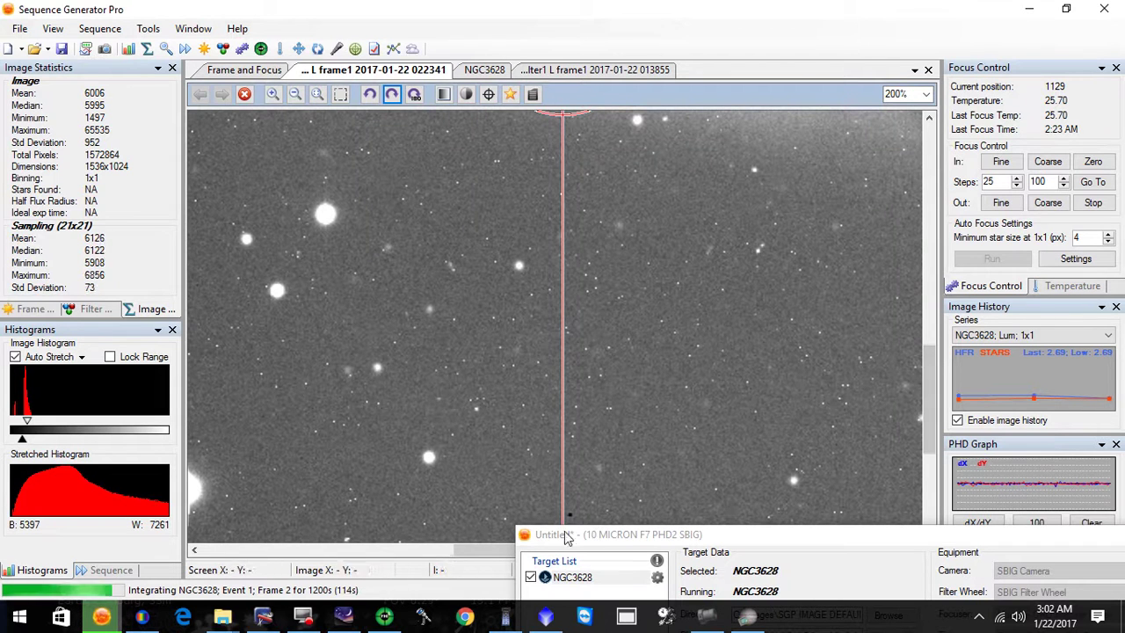
Zoom the frame to 100% and centre the whole NGC3628 galaxy in view.
left_click(925, 94)
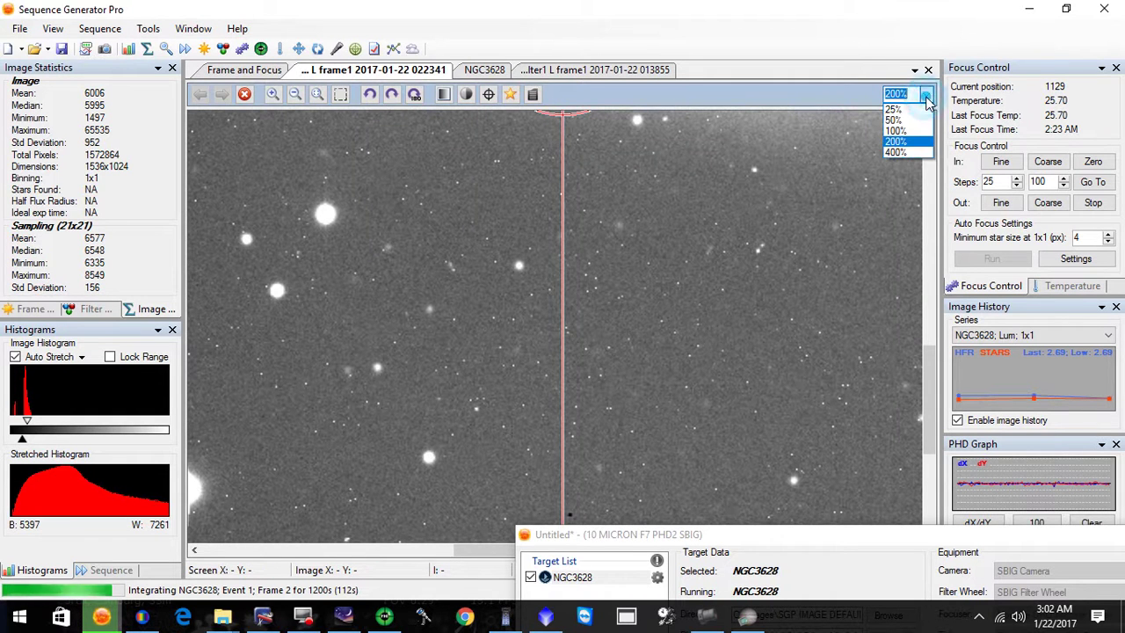
left_click(896, 131)
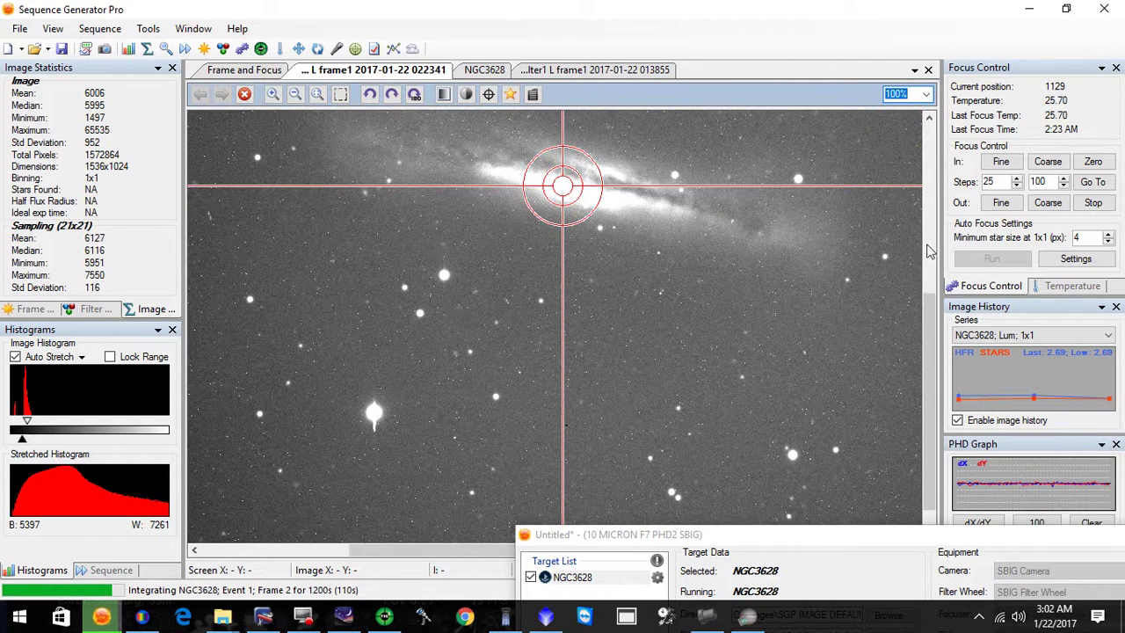
mouse_move(928, 317)
left_mouse_down()
mouse_move(927, 200)
mouse_move(914, 251)
left_mouse_up()
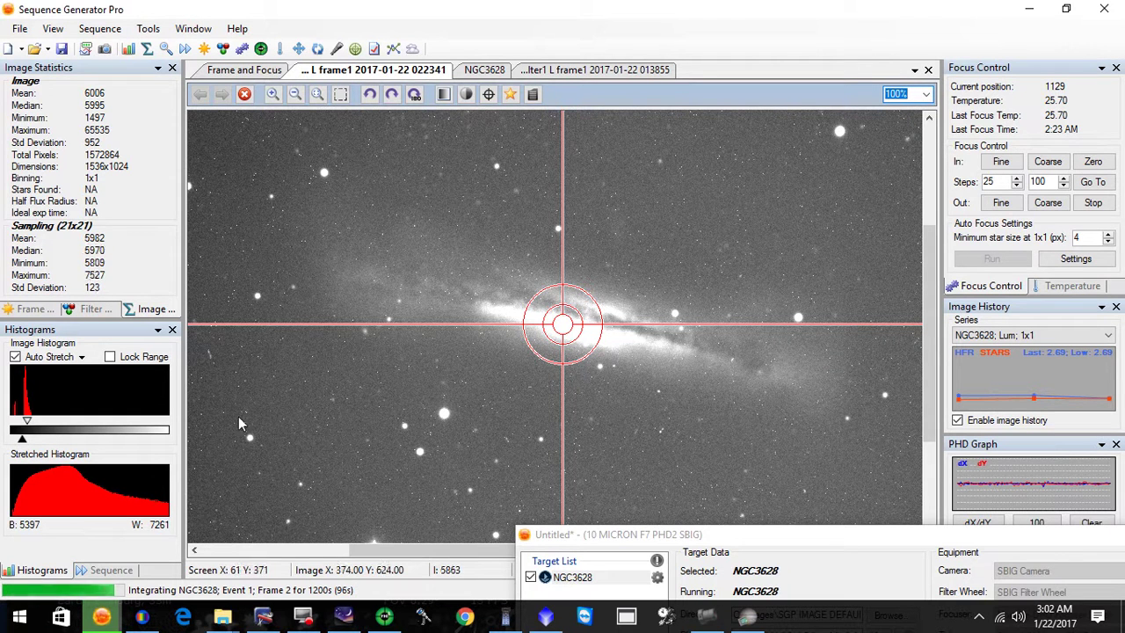
left_click(298, 618)
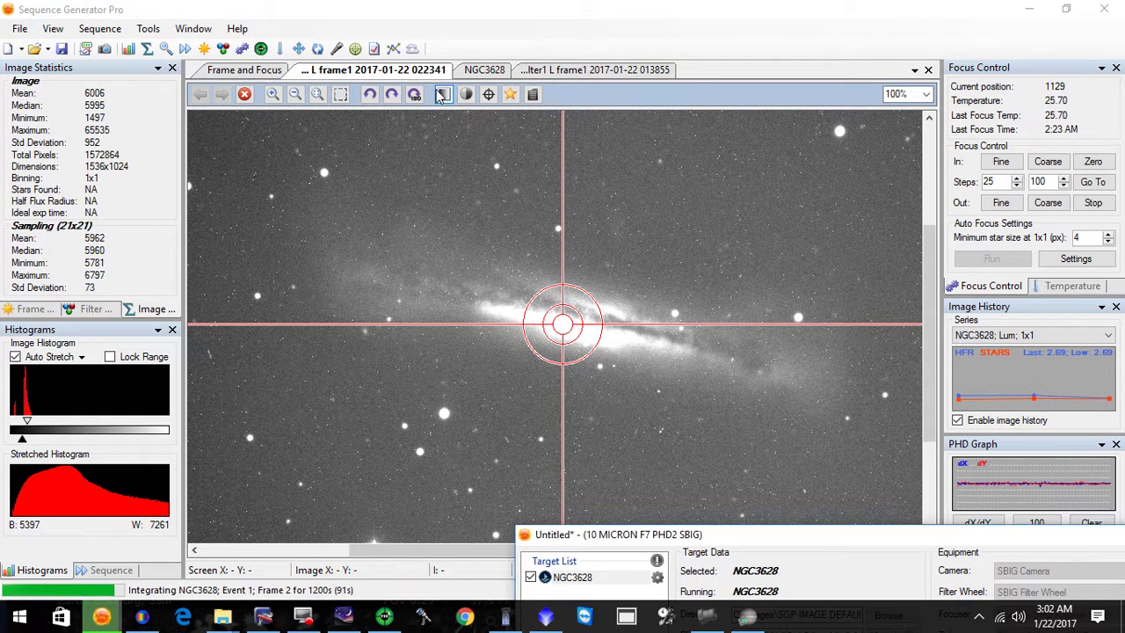